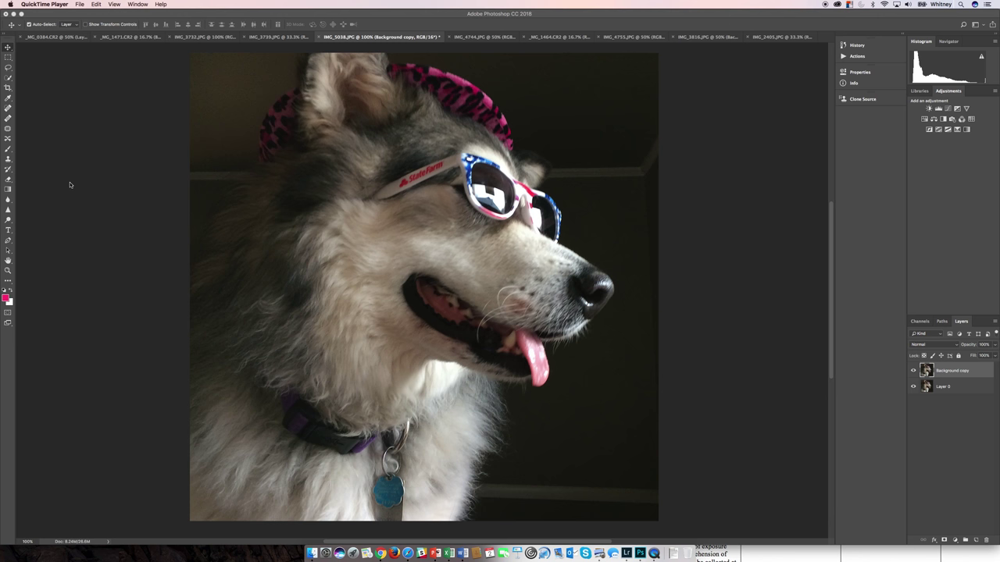
Bring Photoshop forward, view the IMG_4744 cloud image, then return to the IMG_5038 dog photo's Select menu.
left_click(482, 39)
left_click(482, 37)
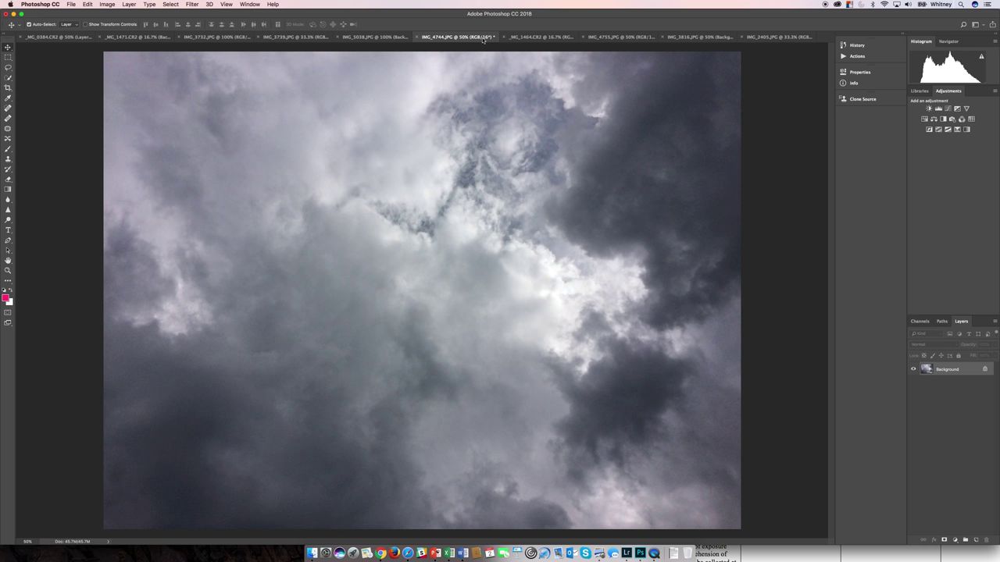
left_click(382, 37)
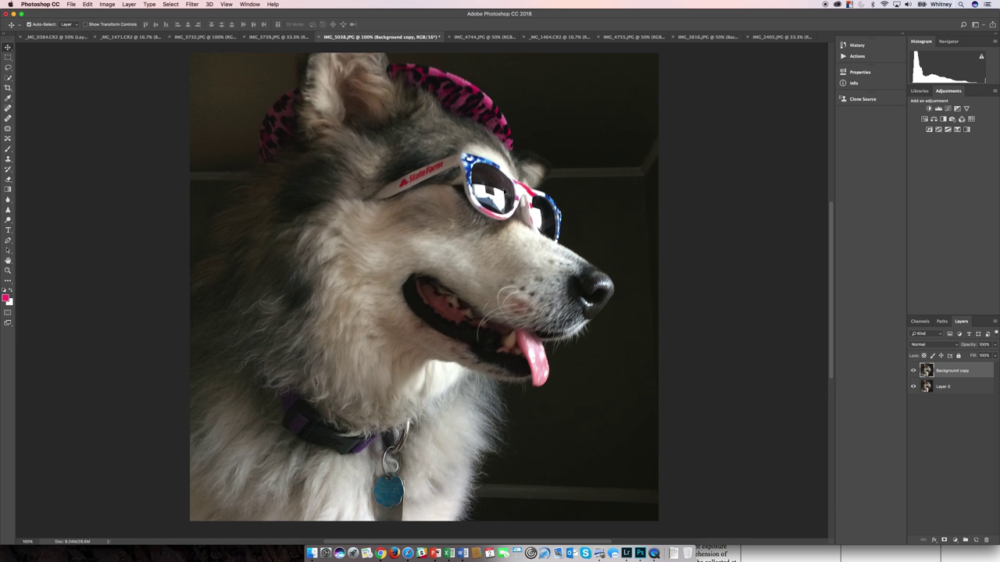
left_click(171, 5)
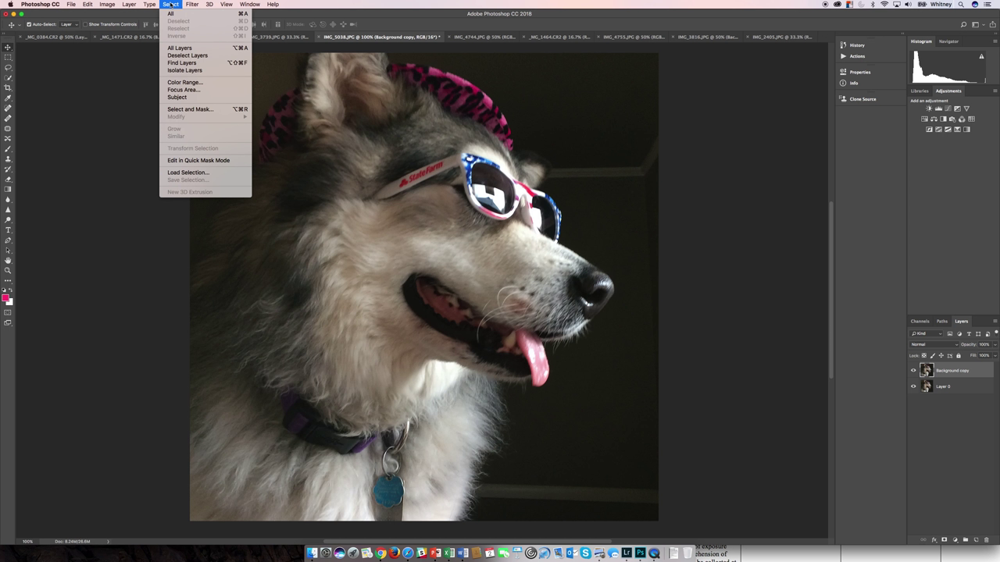
Load the saved 'sunglasses' channel as a selection on the dog photo.
left_click(187, 173)
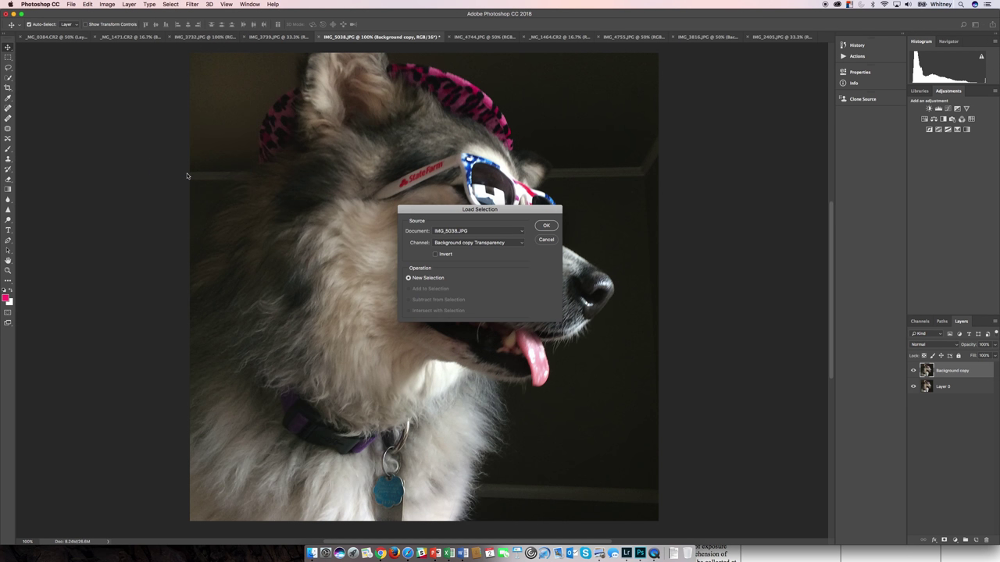
left_click(512, 243)
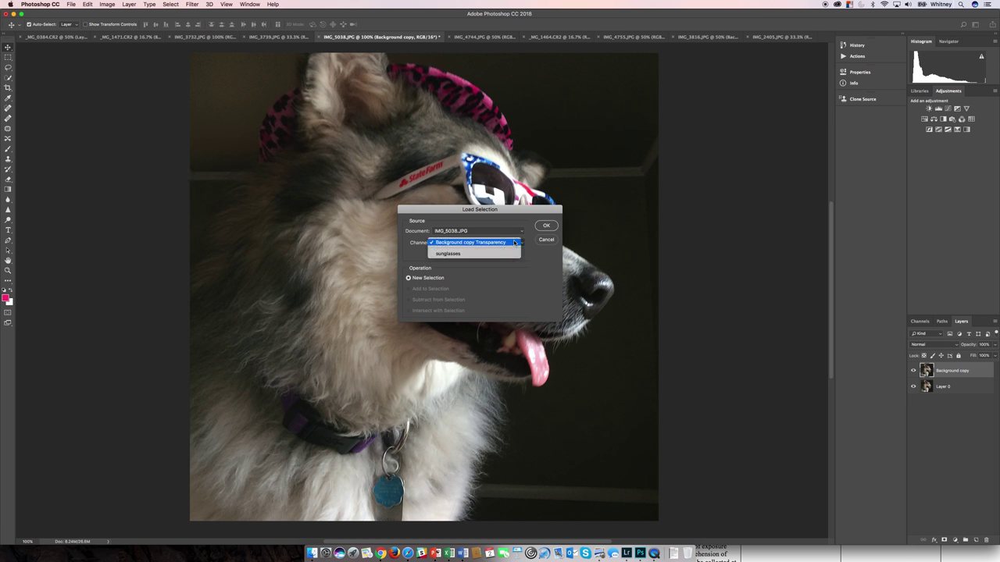
left_click(500, 253)
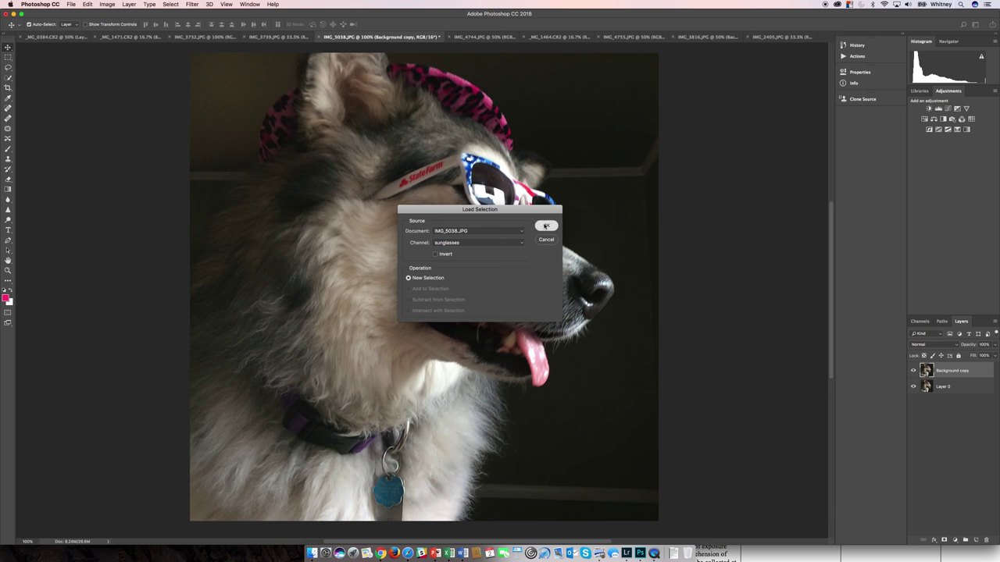
left_click(545, 225)
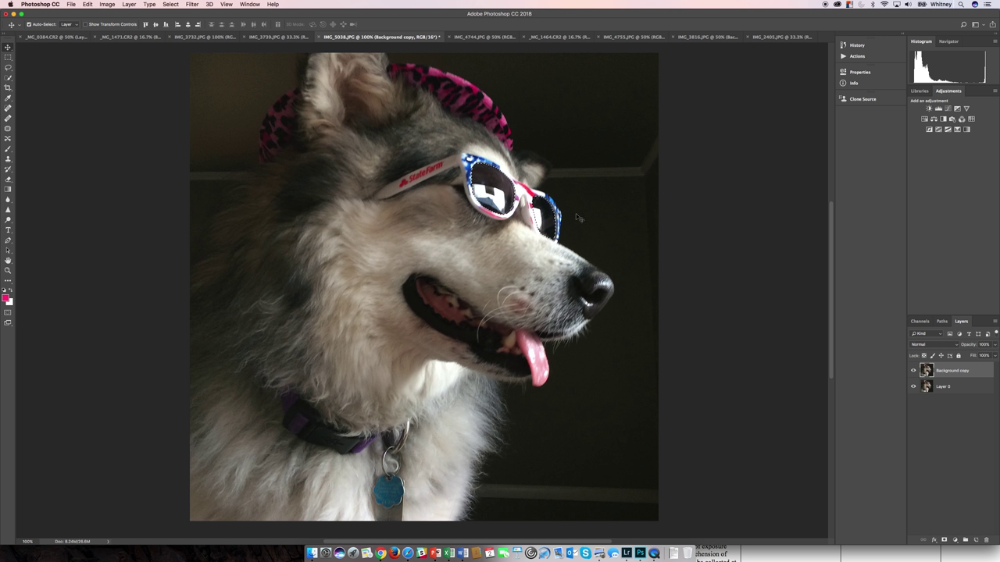
left_click(484, 37)
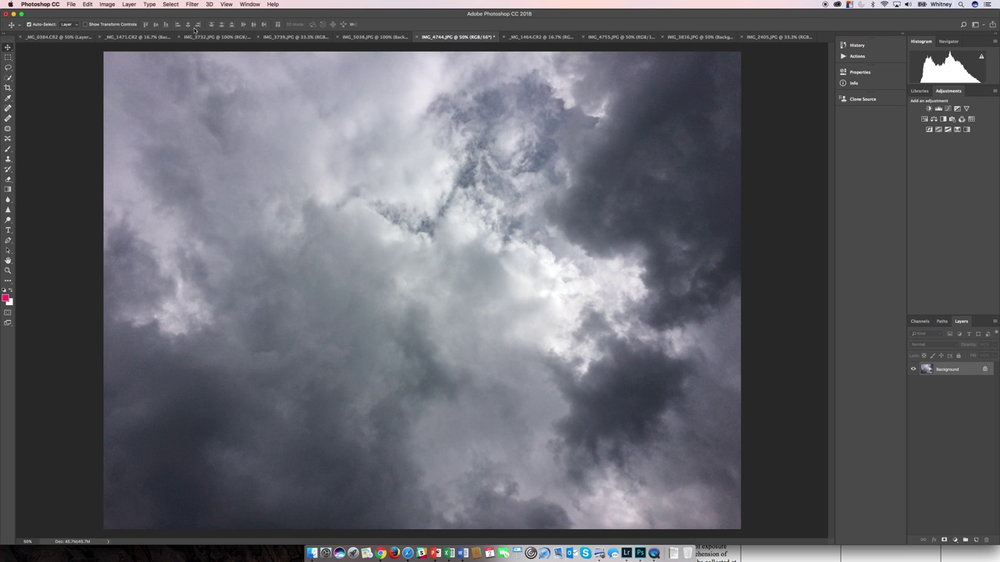
left_click(108, 5)
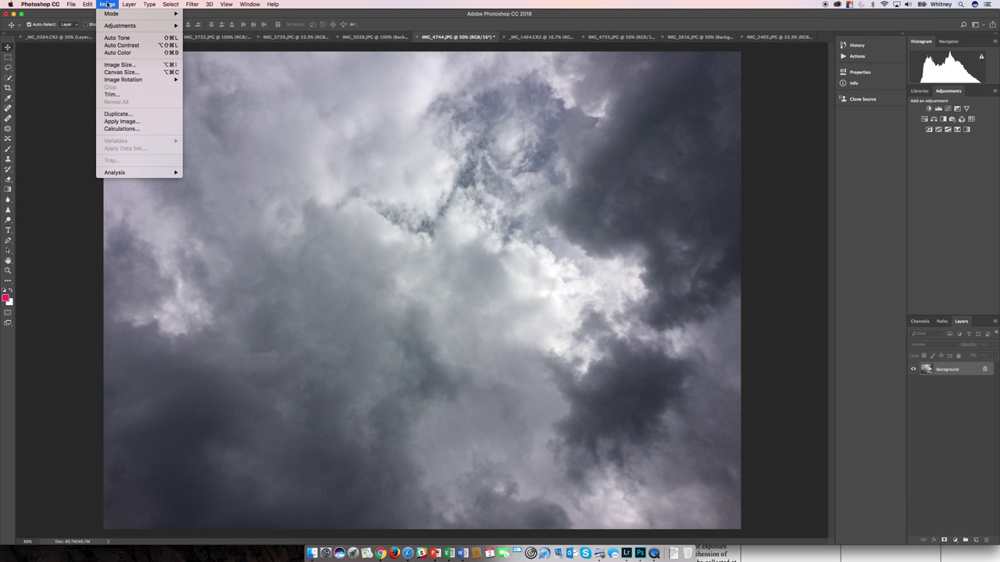
left_click(121, 64)
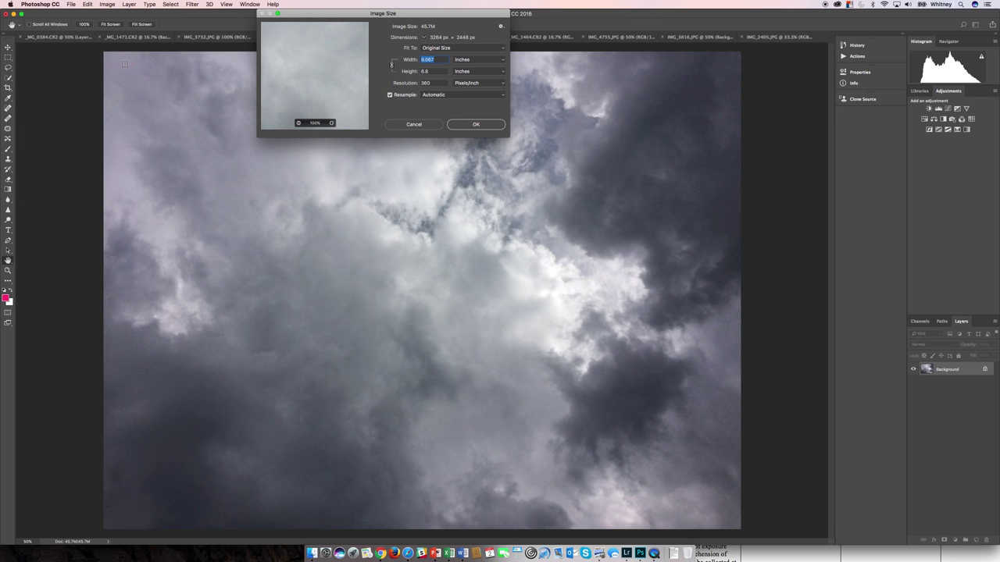
left_click(429, 128)
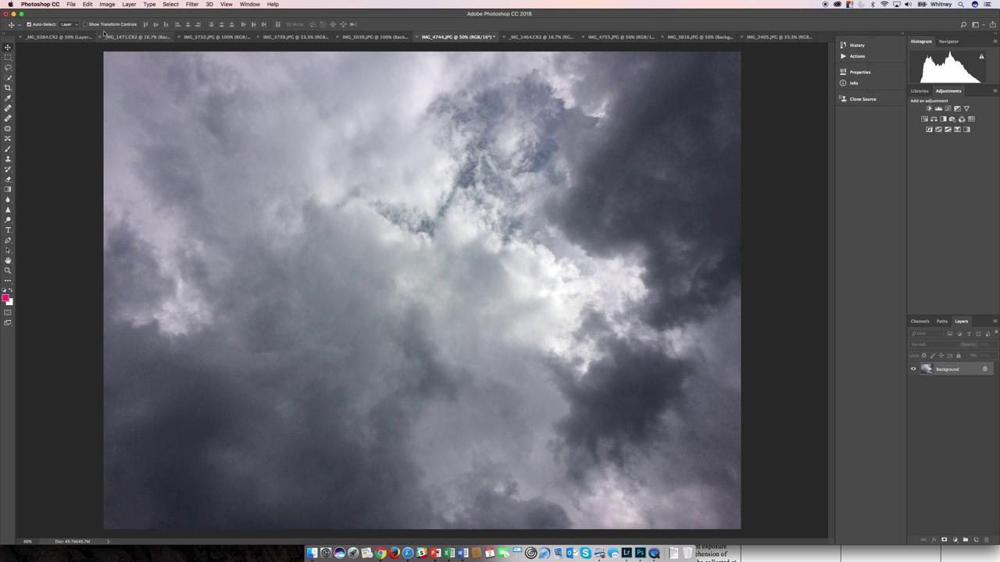
left_click(389, 39)
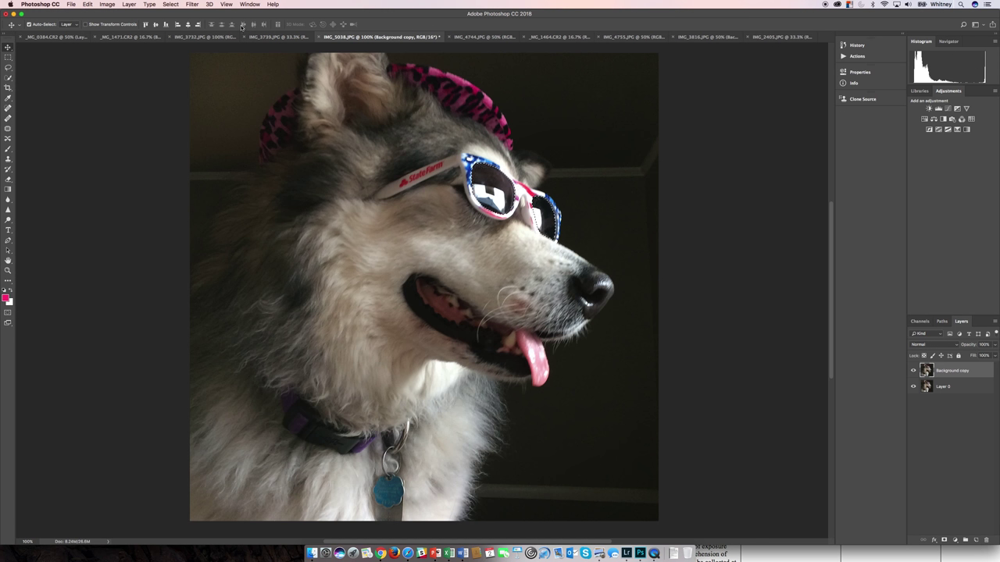
left_click(109, 4)
left_click(114, 68)
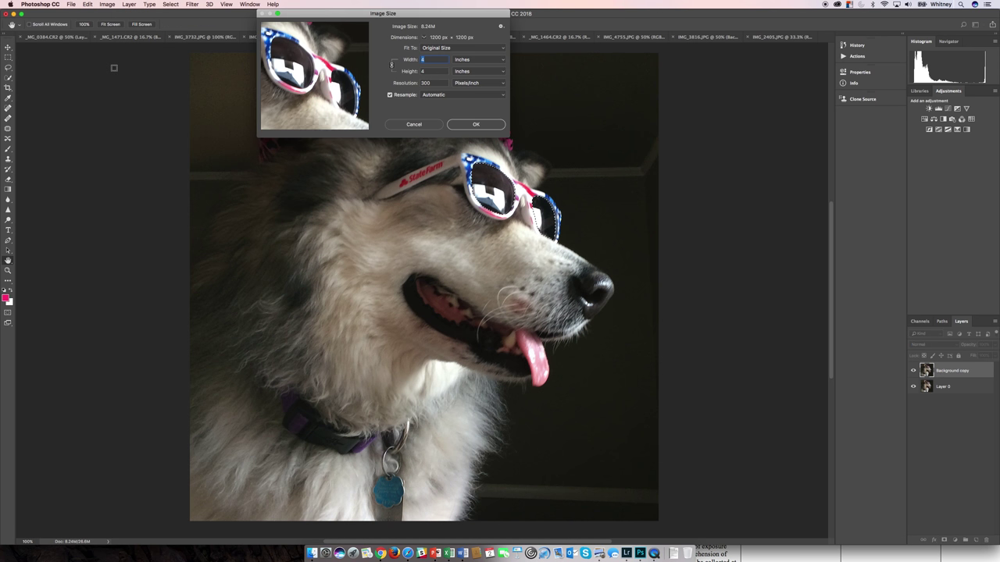
left_click(418, 126)
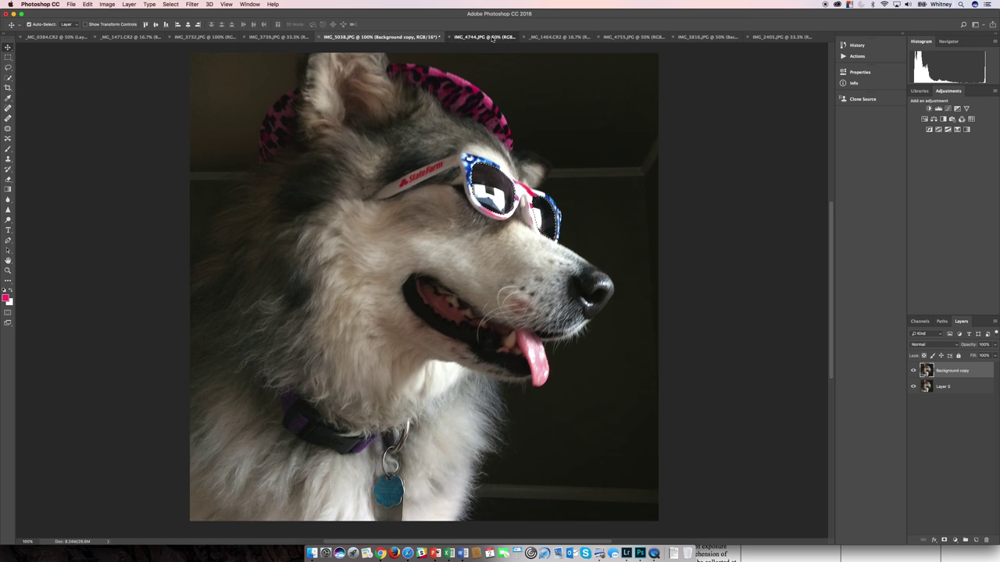
Resize the IMG_4744 cloud image to 3 inches wide at 300 ppi (900 × 675 px).
left_click(492, 38)
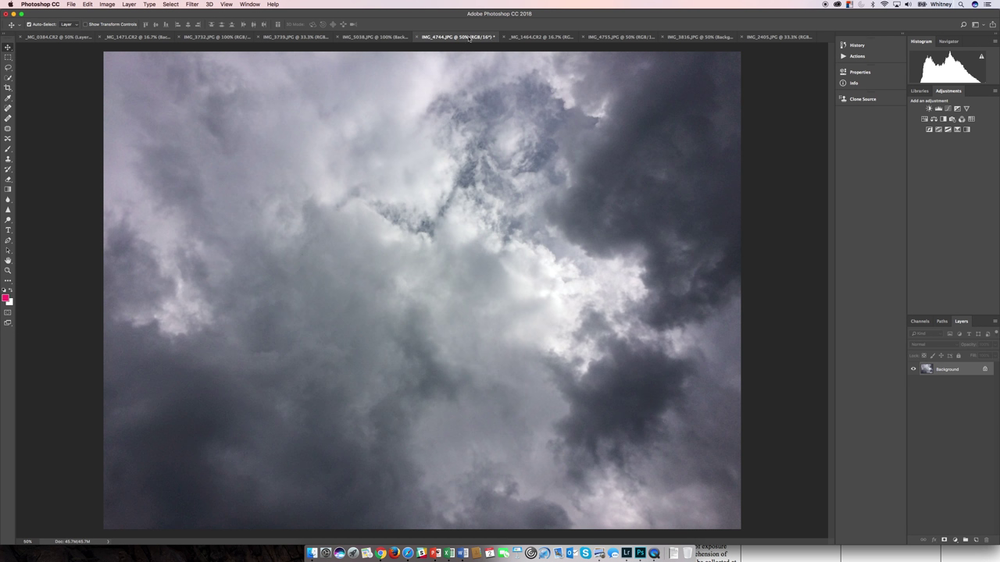
left_click(107, 5)
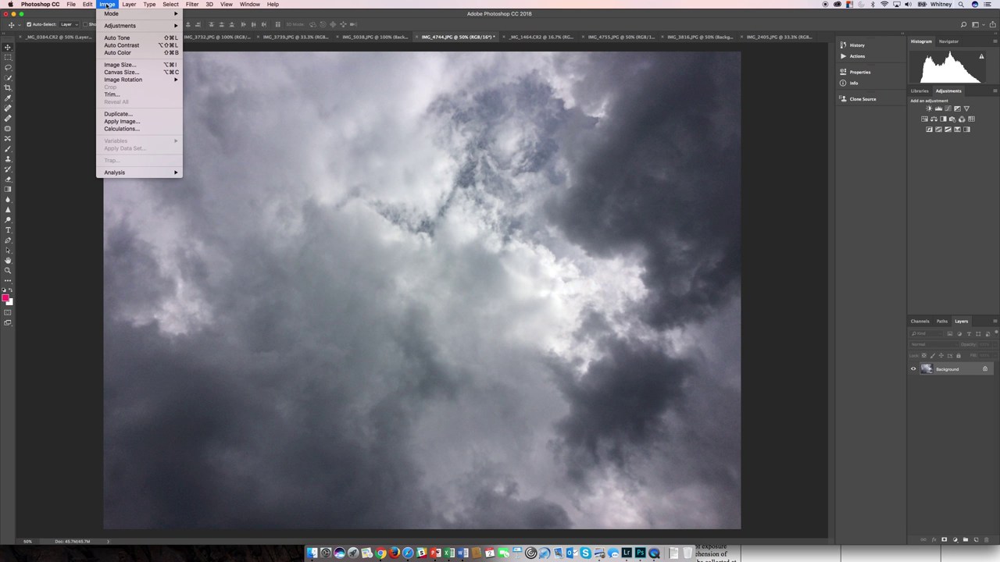
left_click(113, 65)
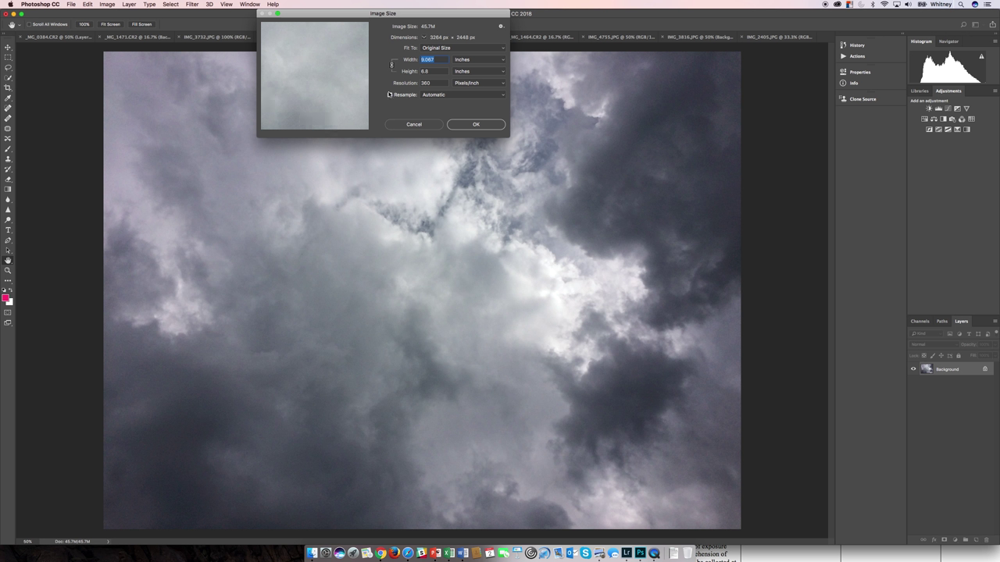
left_click(390, 95)
type("2")
key("Up")
left_click(389, 96)
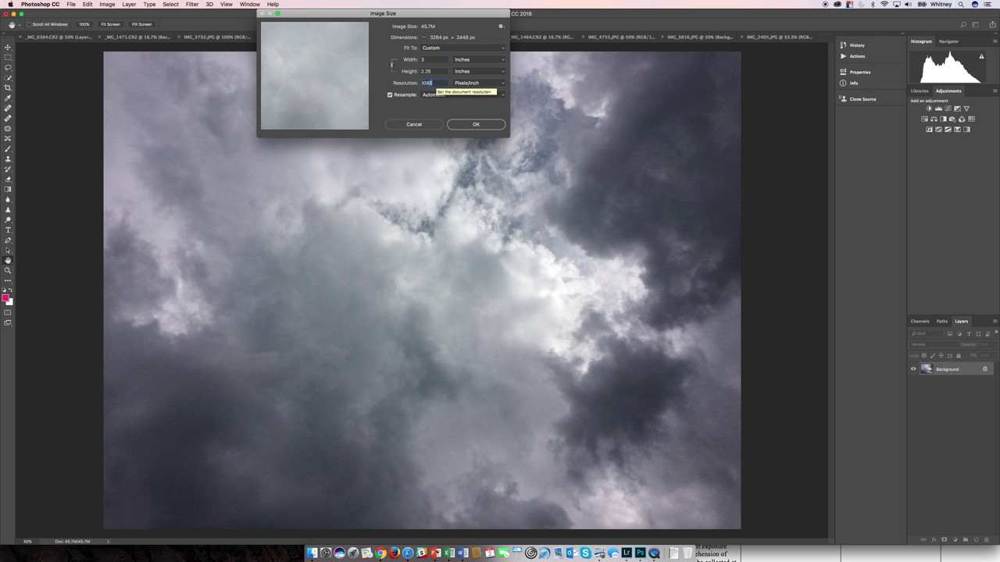
left_click(418, 83)
type("300")
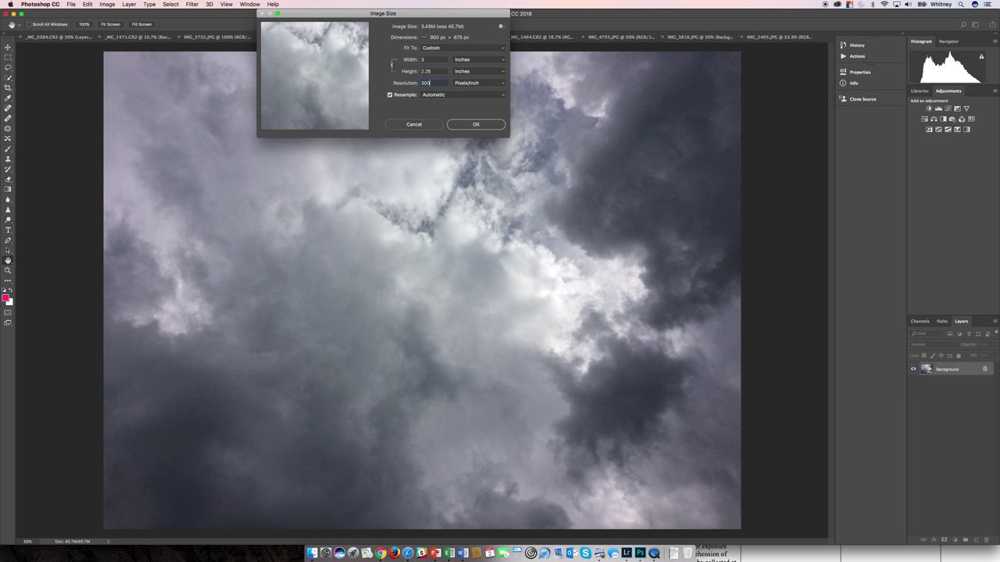
left_click(478, 124)
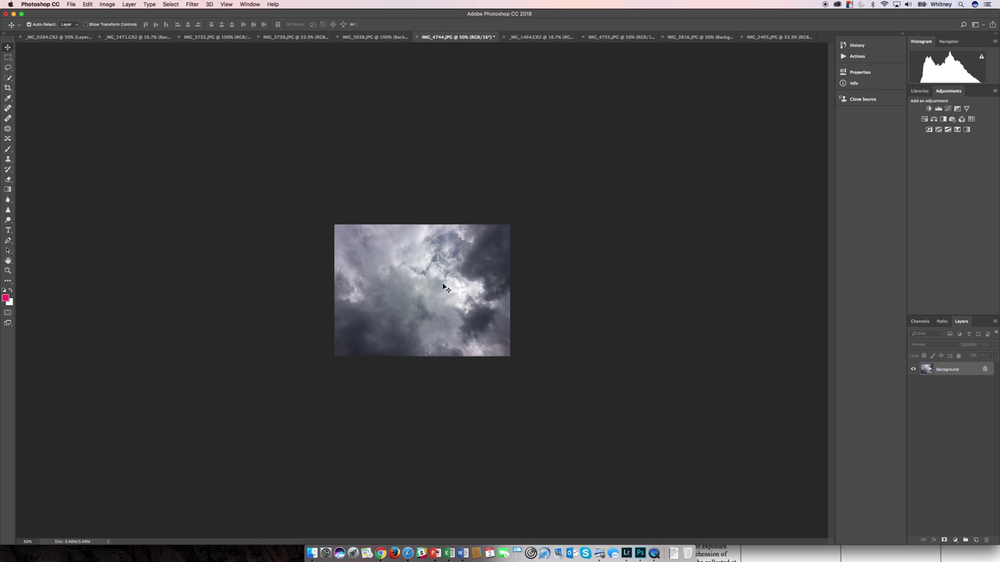
Marquee a wide rectangle of upper clouds and Paste Into the dog's sunglasses selection.
left_click(8, 58)
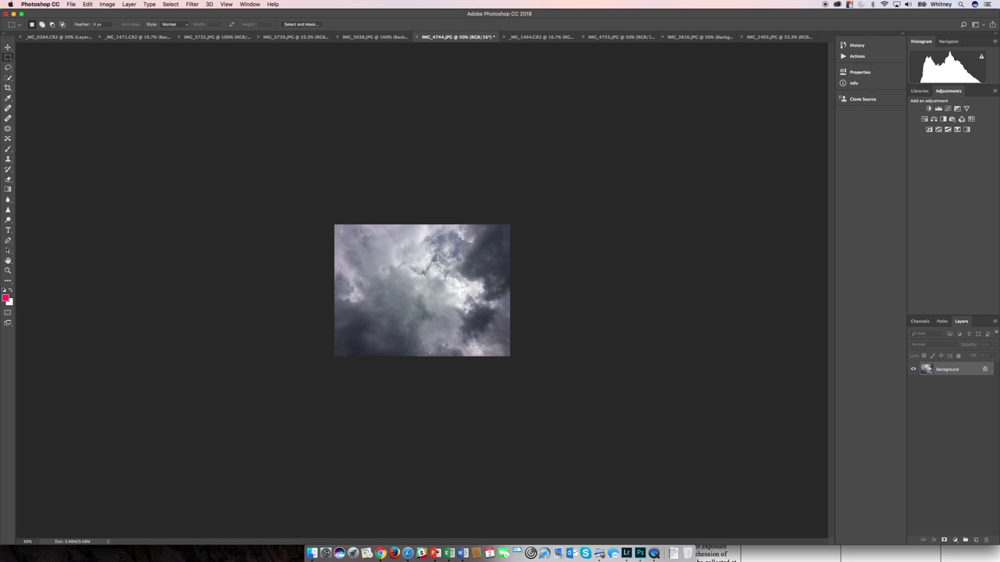
left_click_drag(341, 231, 509, 334)
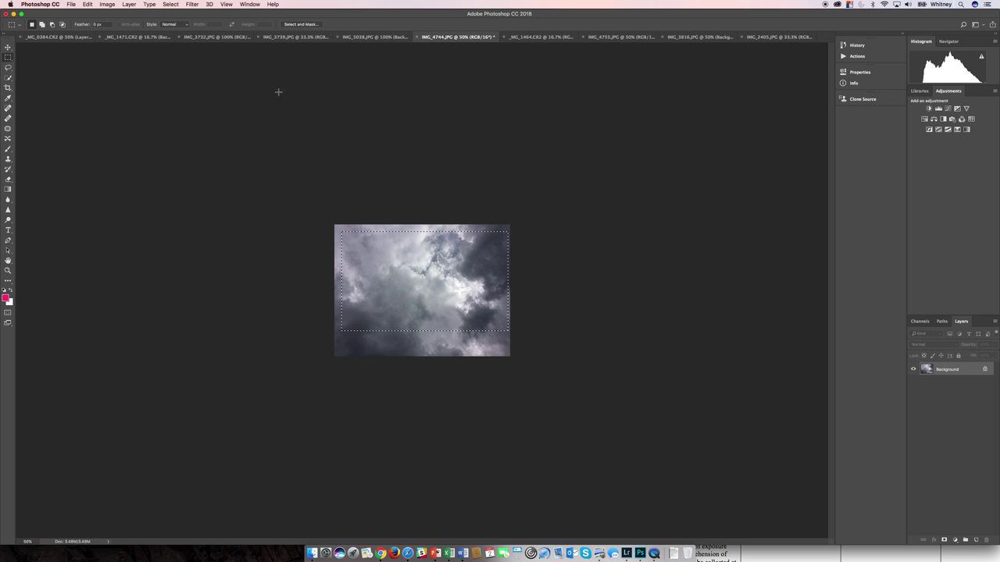
left_click(382, 37)
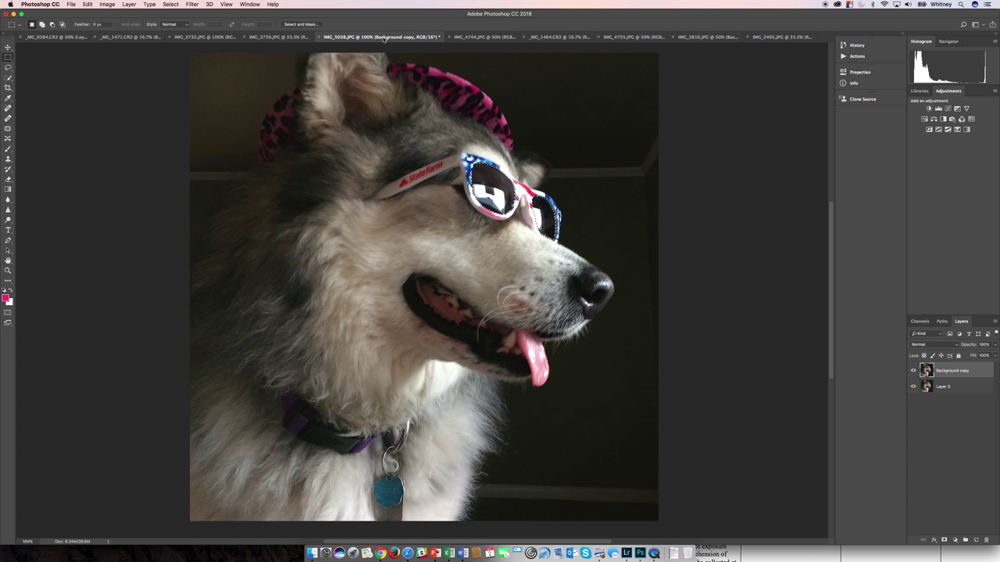
left_click(87, 4)
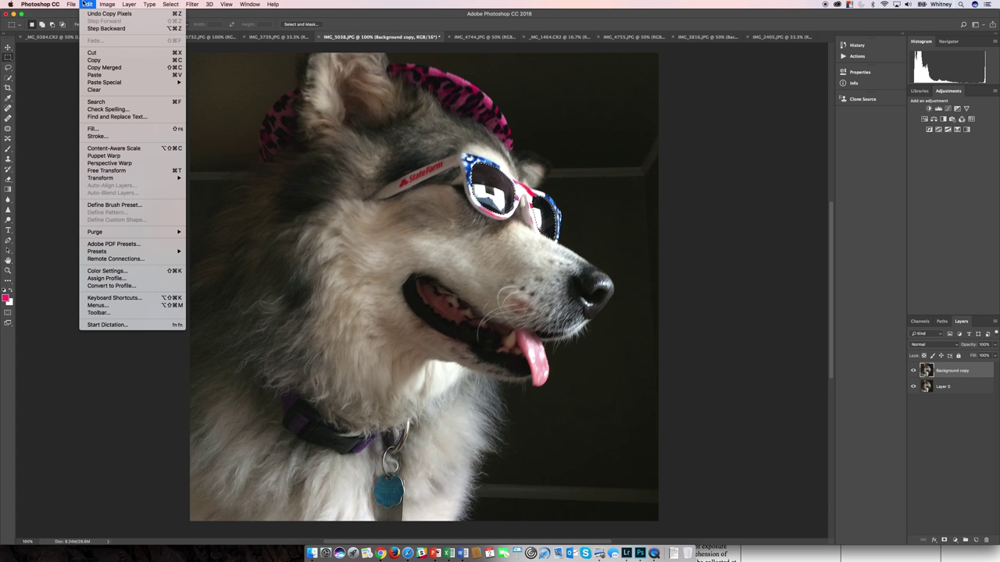
mouse_move(117, 82)
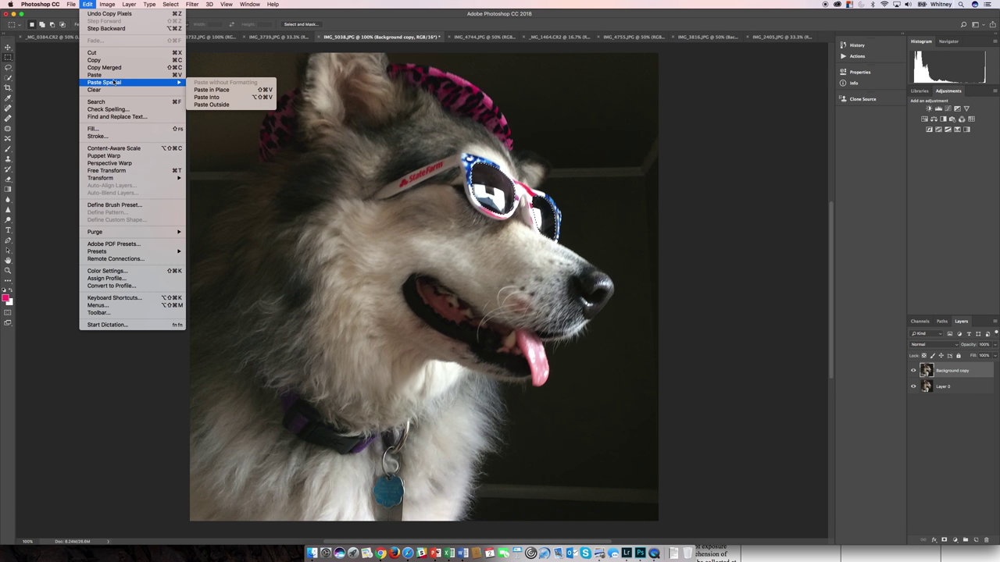
left_click(219, 96)
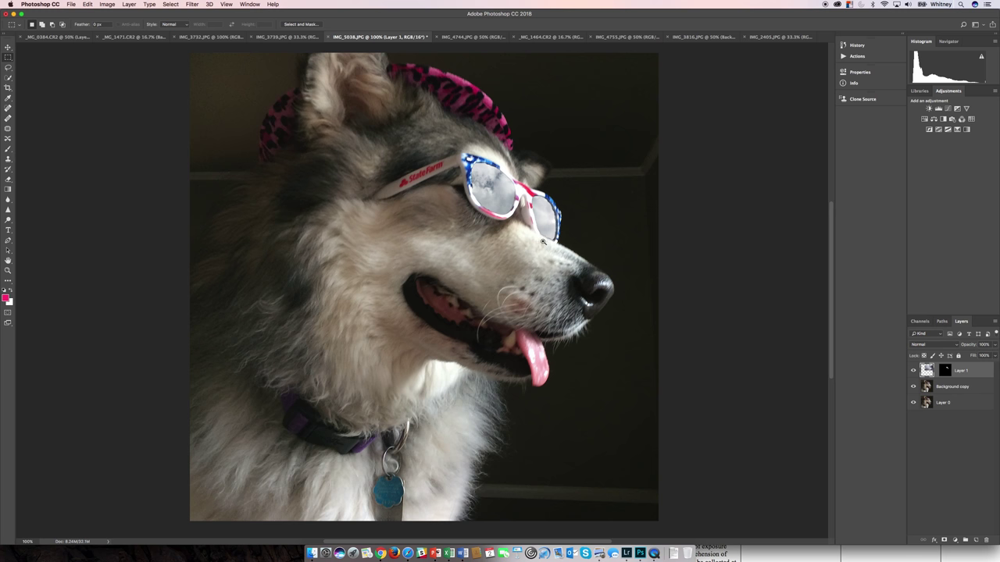
Return the dog photo to 100% zoom and delete the cloud Layer 1.
scroll(500, 204, "up", 5)
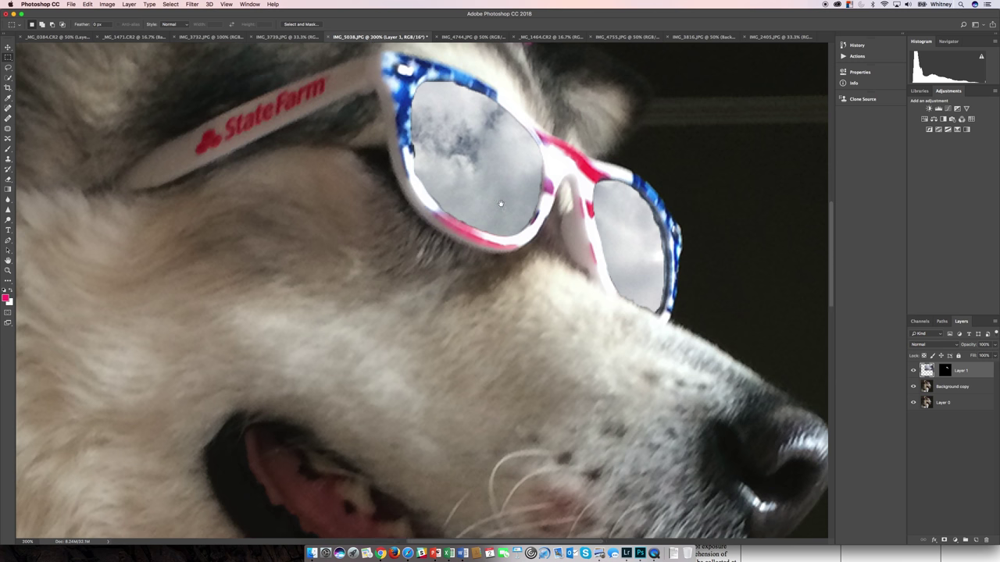
scroll(501, 204, "right", 3)
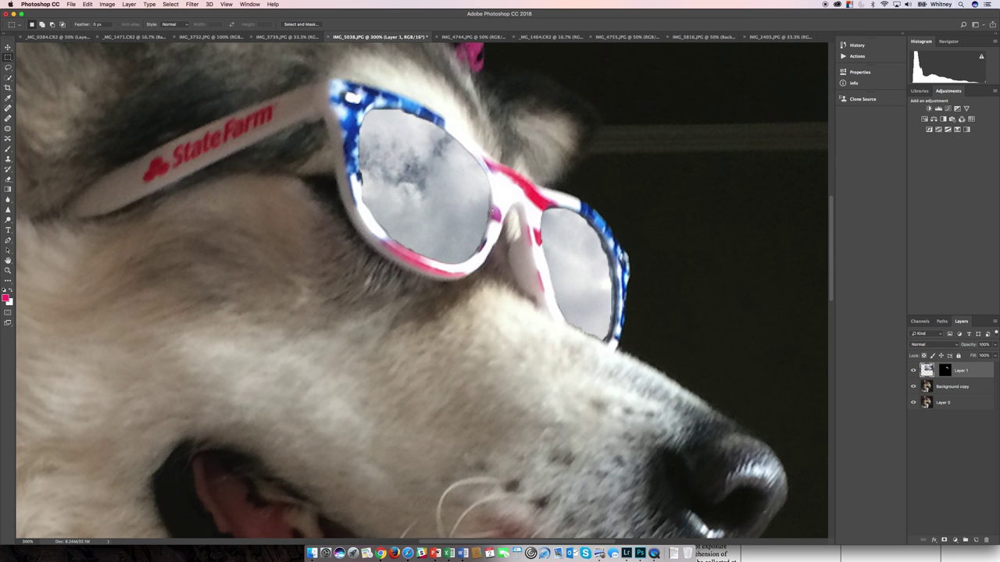
key("super+minus")
key("super+minus")
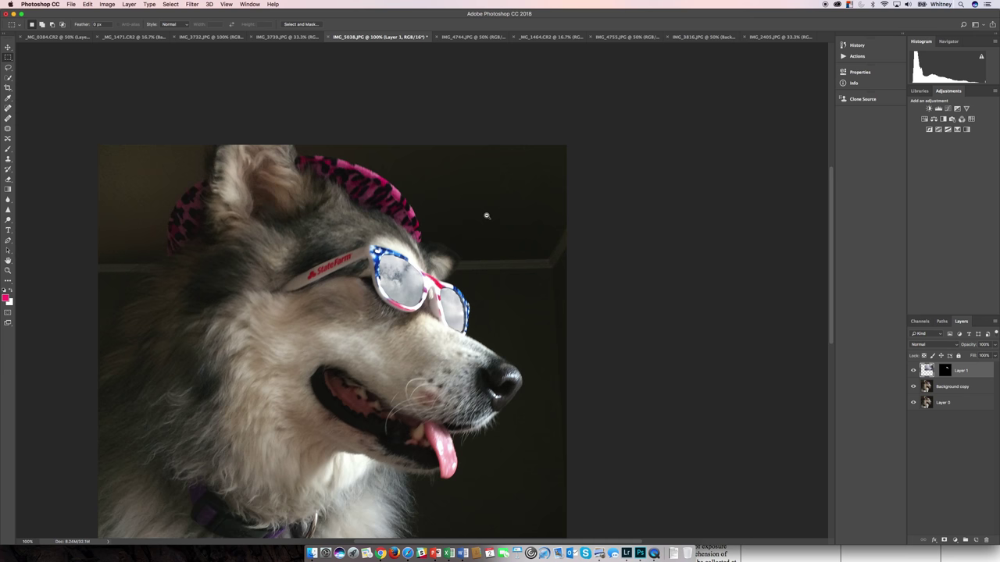
key("super+minus")
left_click_drag(461, 289, 555, 202)
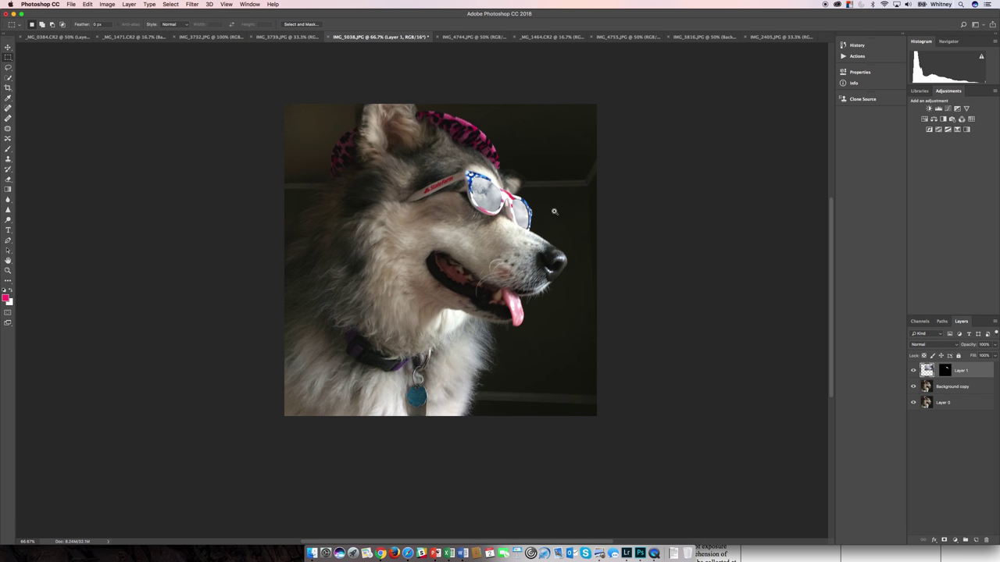
key("super+plus")
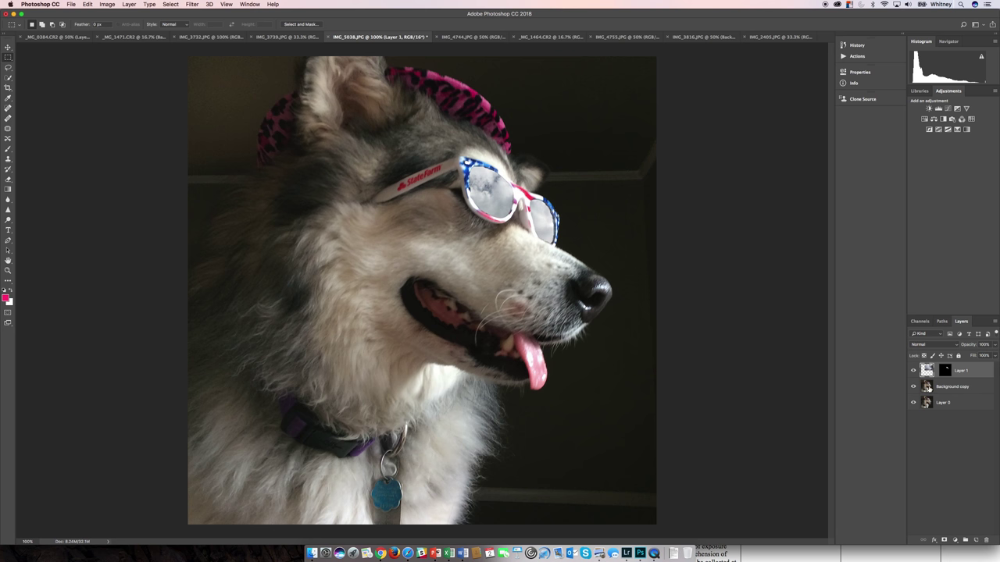
left_click_drag(926, 370, 986, 544)
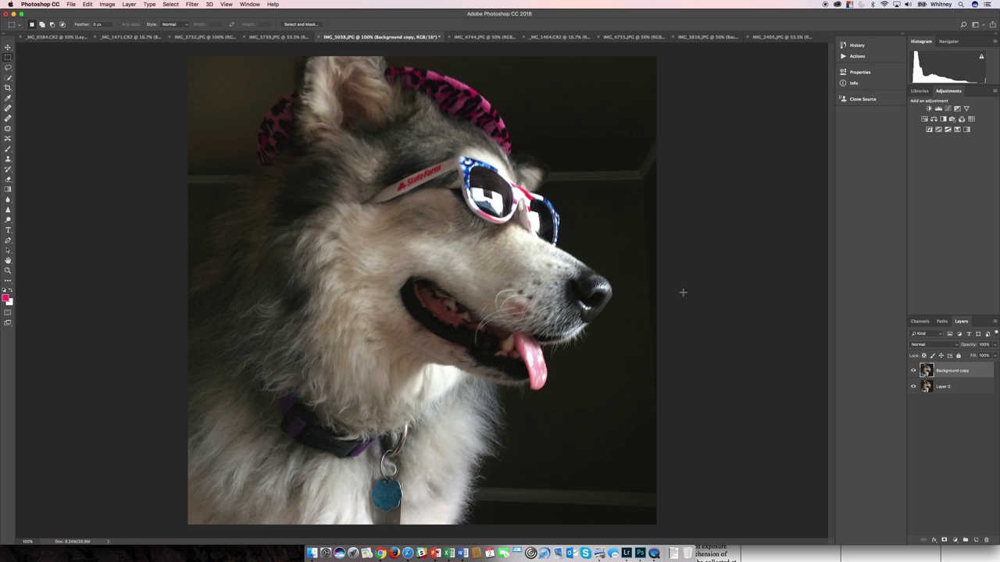
Reload the 'sunglasses' channel as a selection on the dog photo.
left_click(175, 5)
left_click(183, 187)
left_click(172, 4)
left_click(180, 172)
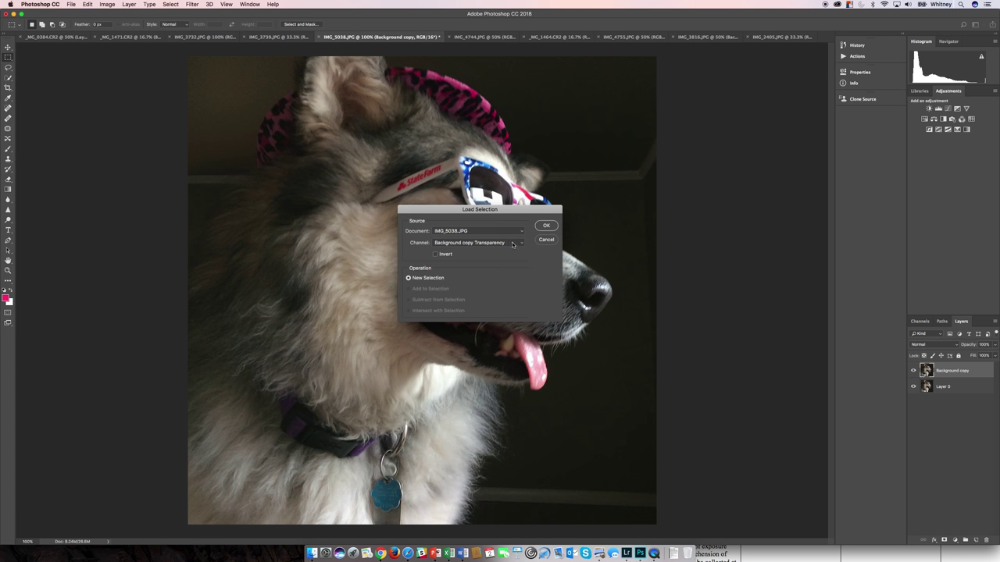
left_click(514, 245)
left_click(509, 255)
left_click(545, 228)
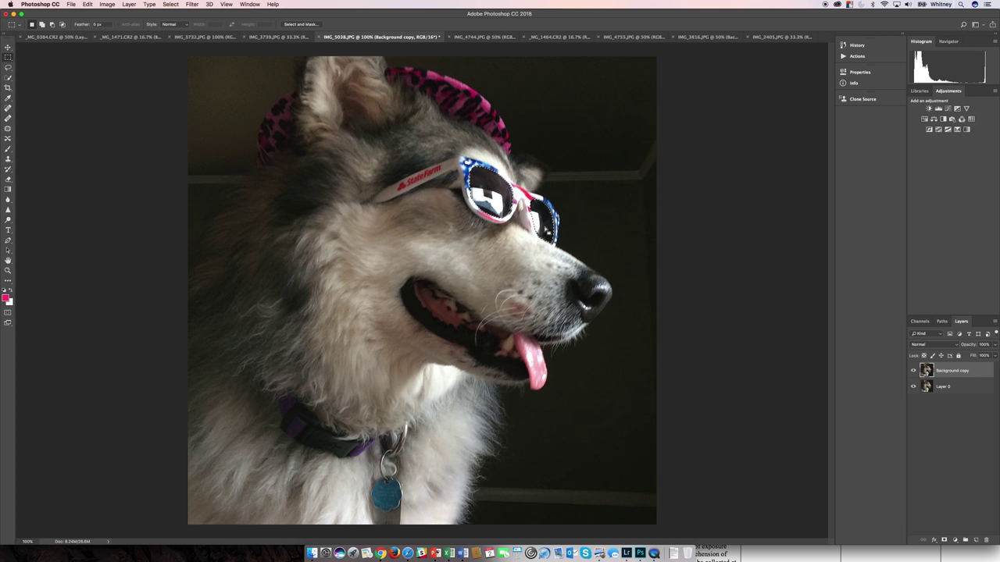
Feather the sunglasses selection by 5 pixels, then bring up the IMG_4744 cloud image.
left_click(171, 5)
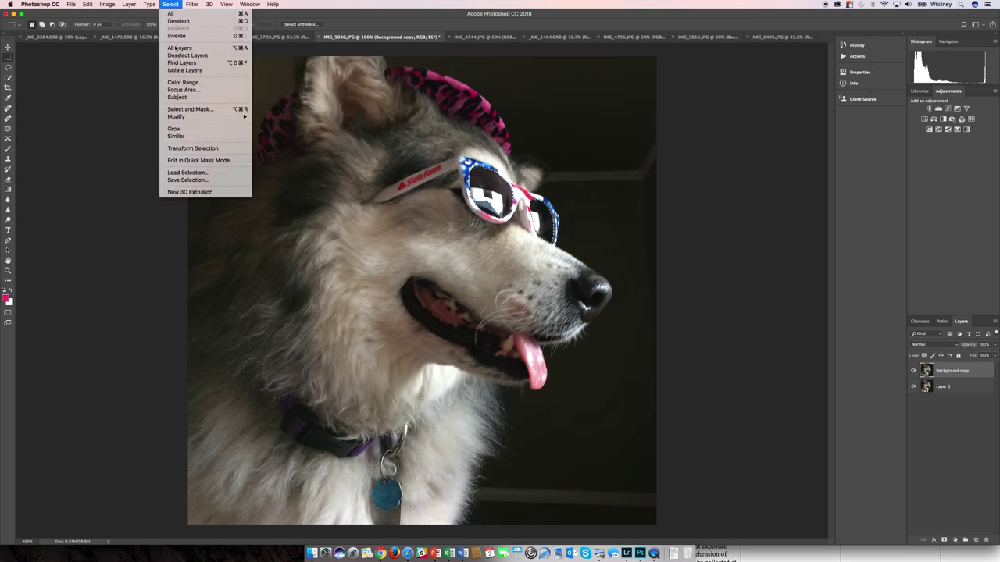
mouse_move(184, 119)
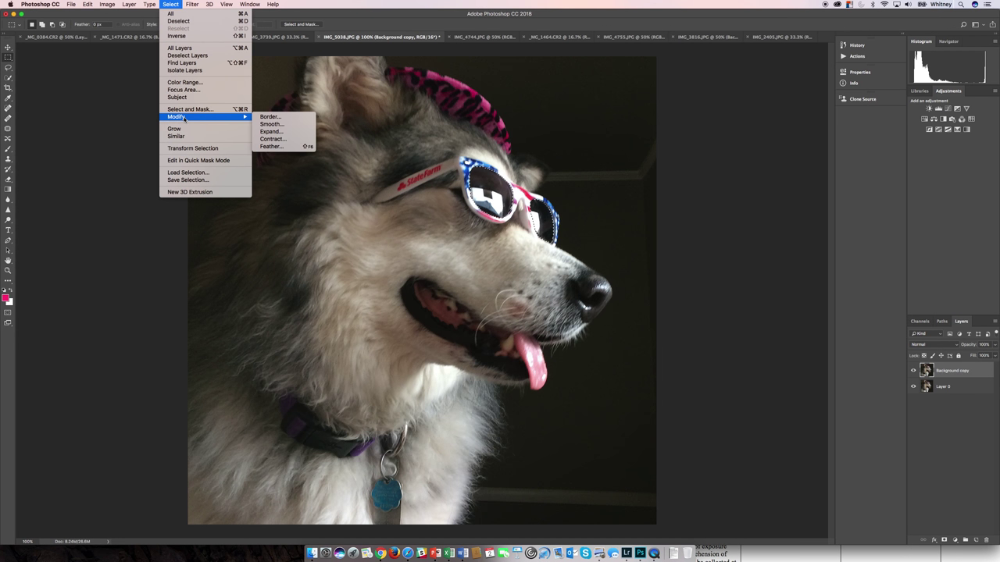
left_click(271, 146)
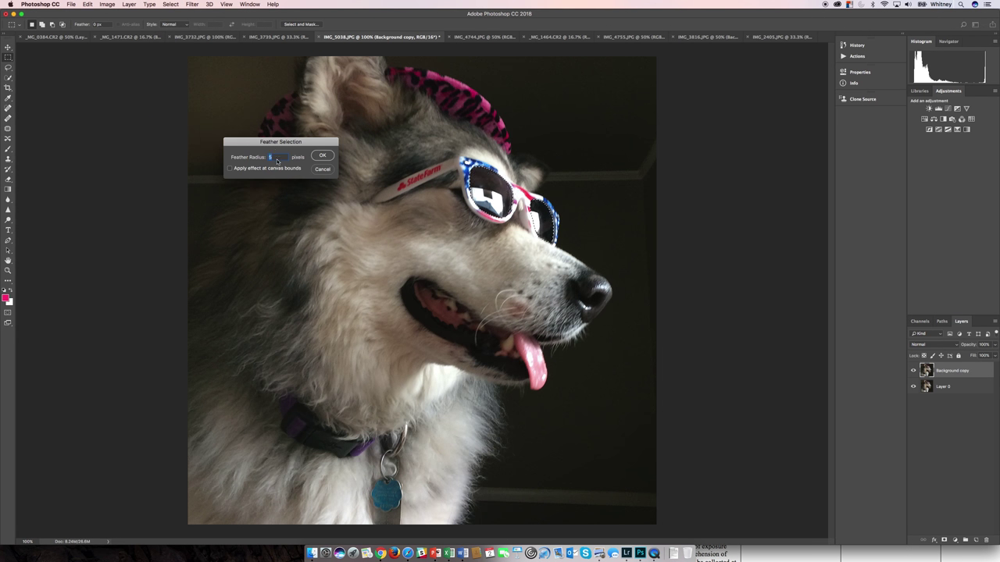
left_click(323, 156)
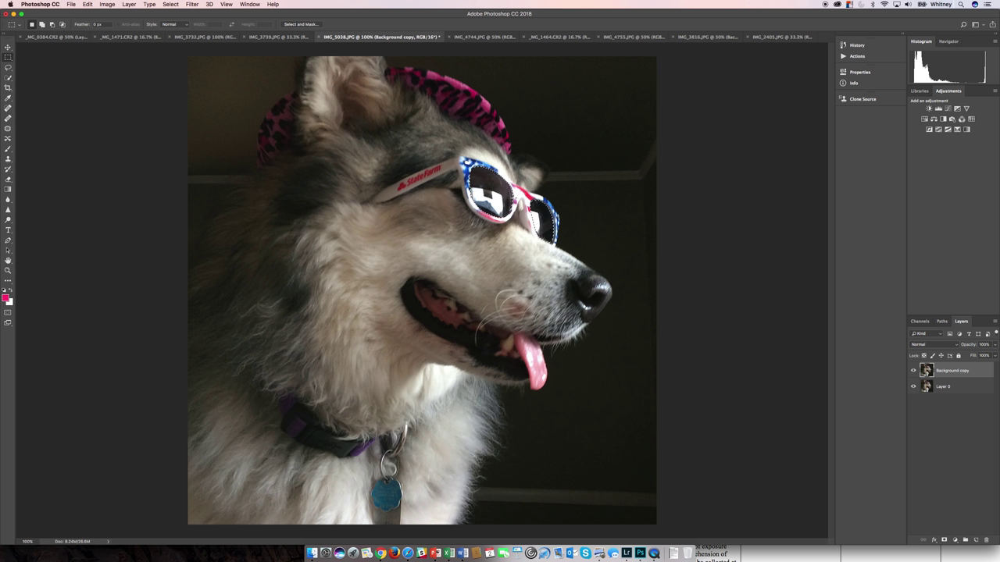
left_click(485, 37)
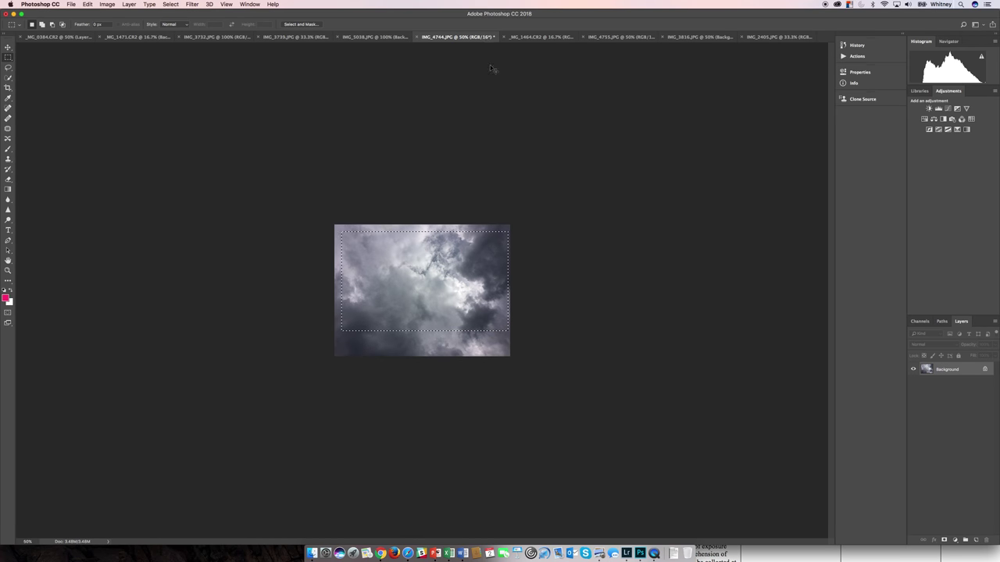
Paste the clouds into IMG_5038's feathered sunglasses selection as a new masked Layer 1.
left_click(377, 37)
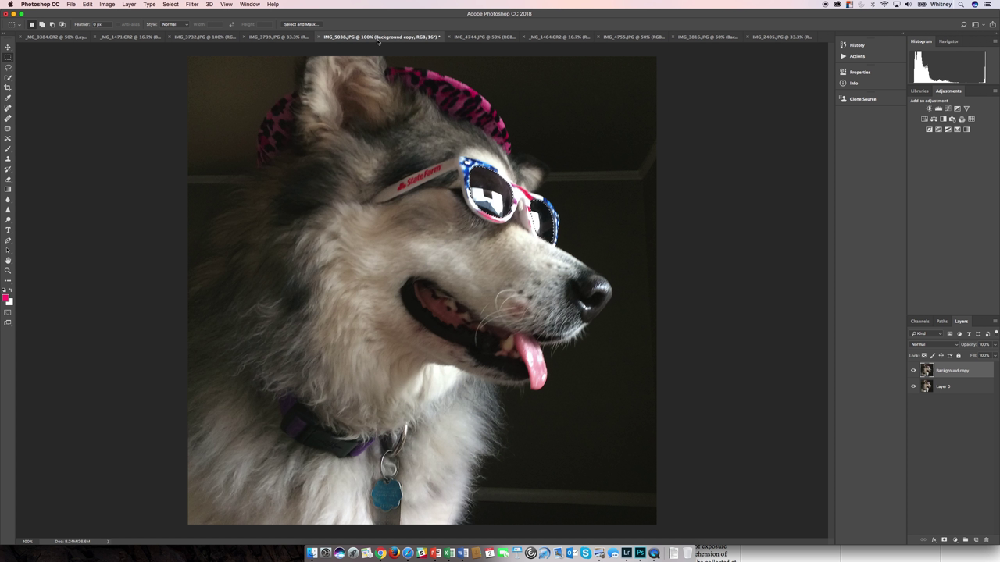
left_click(90, 4)
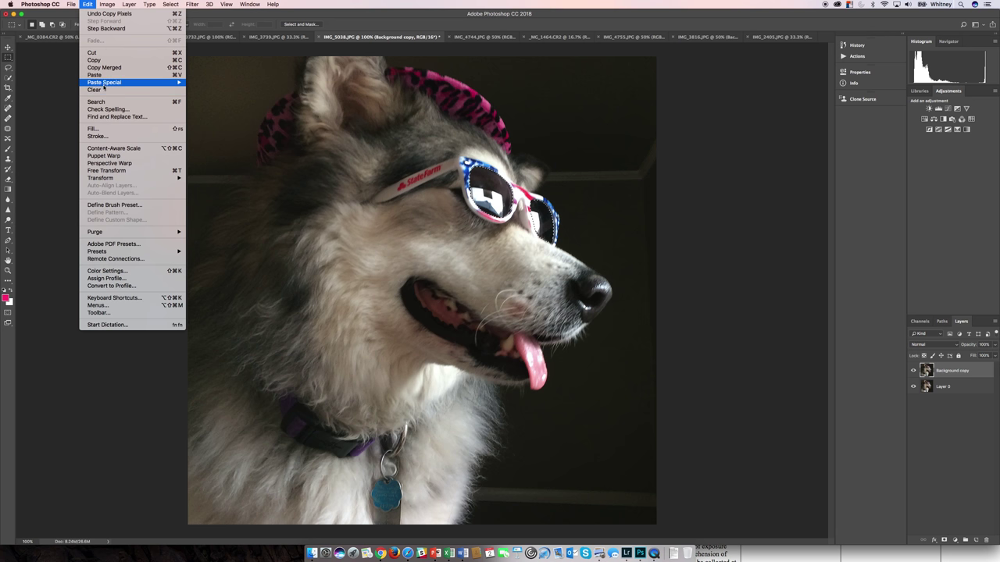
mouse_move(106, 83)
left_click(214, 97)
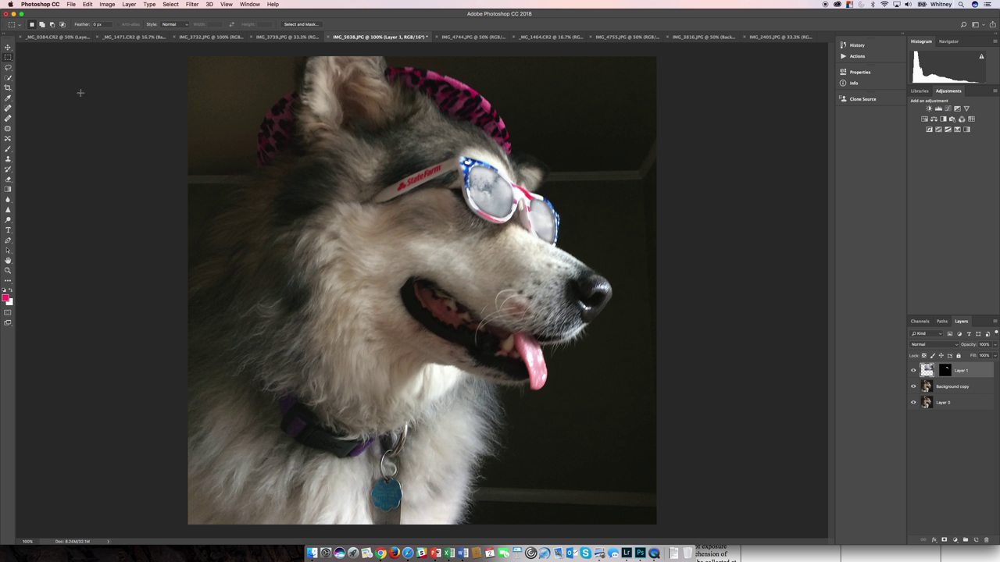
Move the cloud layer over the lenses, then scale it down and shift it up-left.
left_click(8, 47)
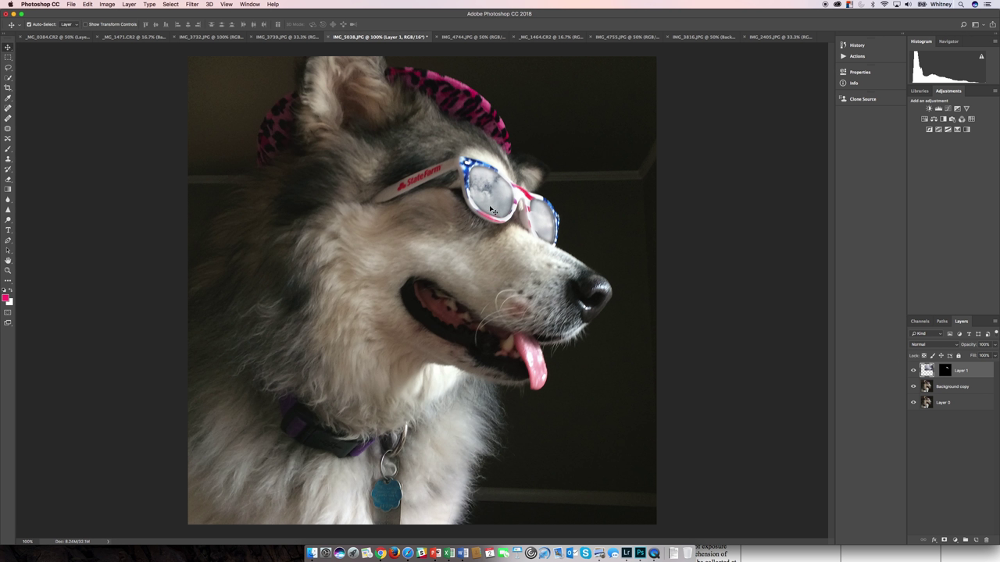
left_click_drag(496, 207, 481, 208)
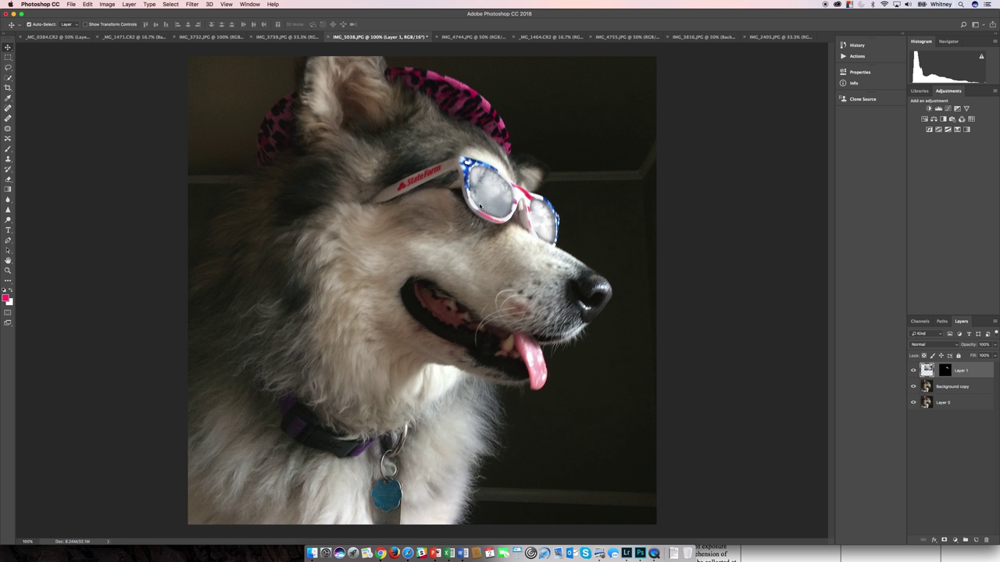
left_click(88, 5)
mouse_move(104, 83)
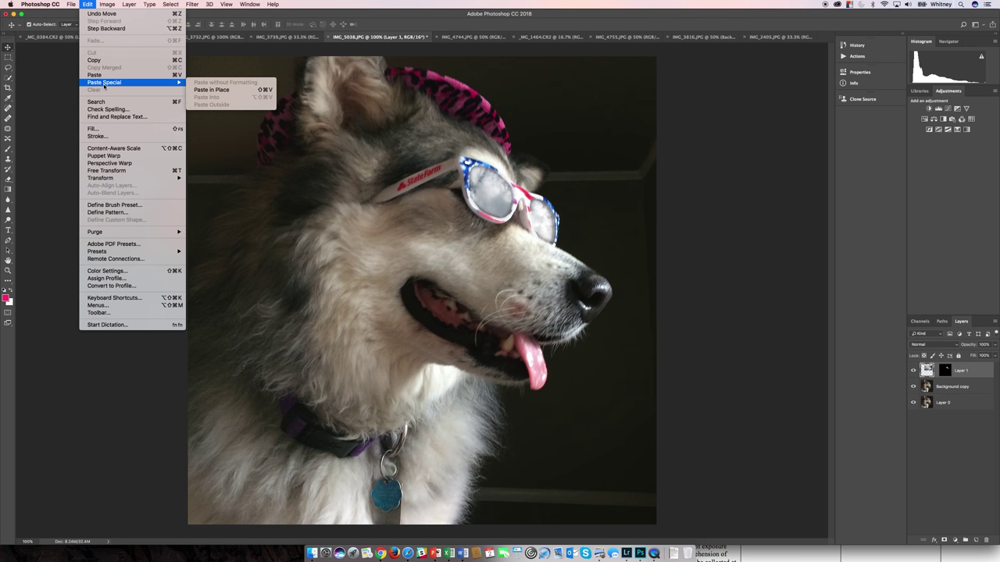
mouse_move(111, 179)
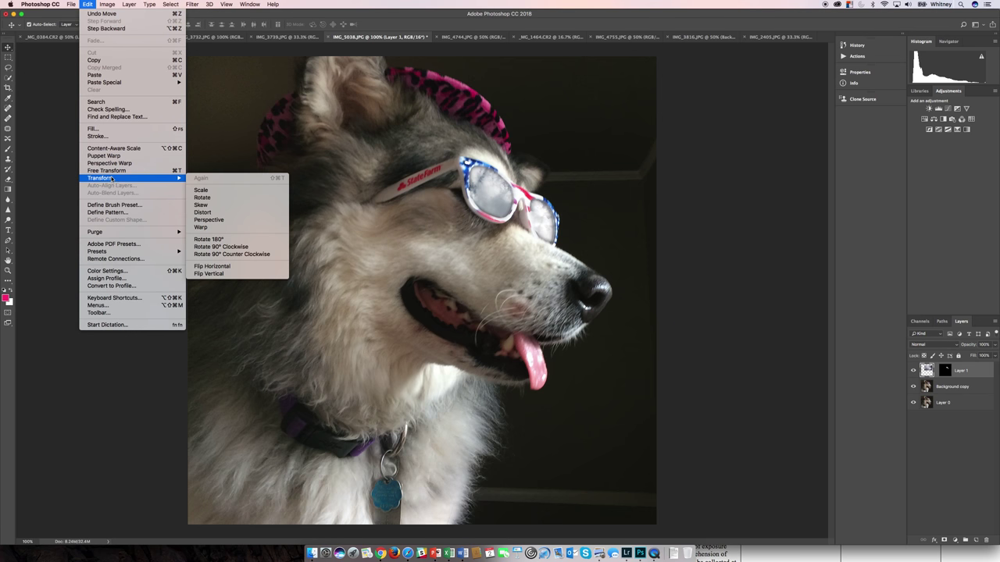
left_click(205, 191)
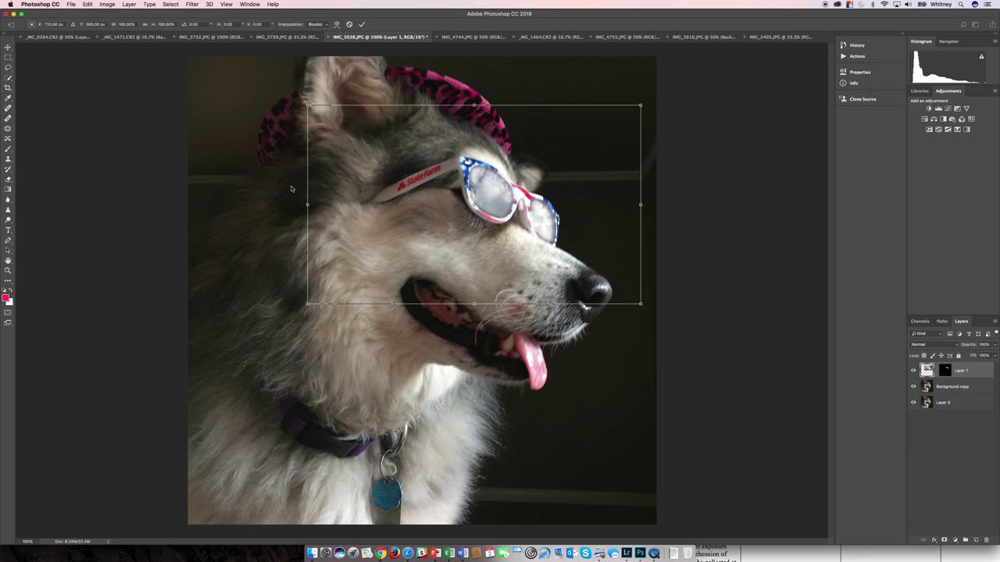
left_click_drag(307, 104, 395, 138)
left_click_drag(480, 240, 452, 212)
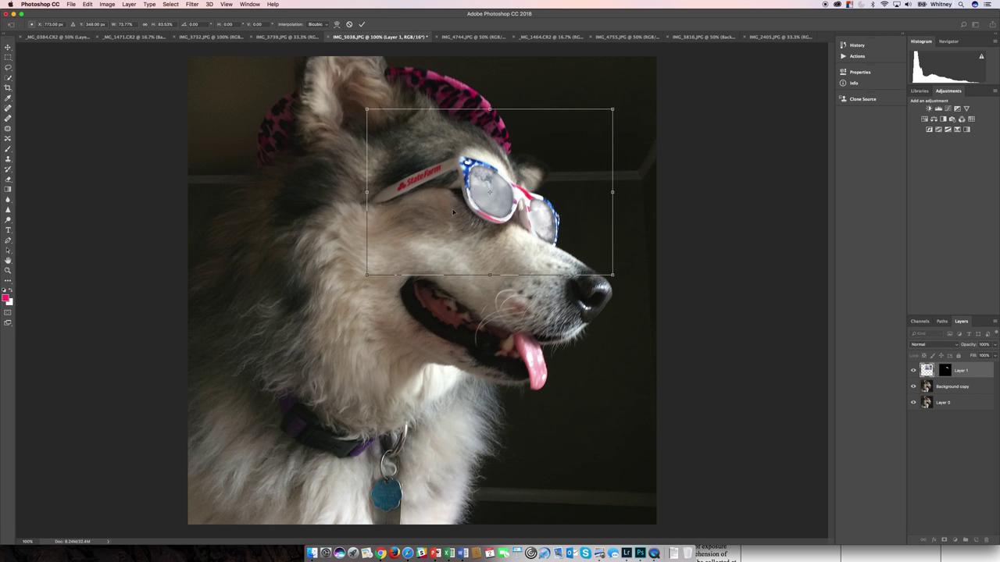
key("Return")
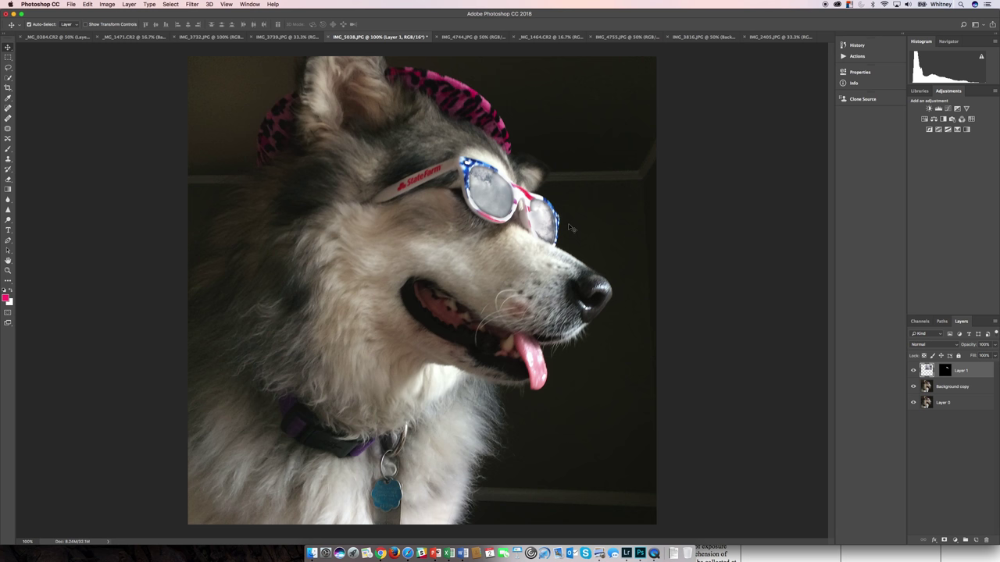
Try Overlay on the cloud layer, revert to Normal, and lower opacity to about 86%.
left_click(947, 346)
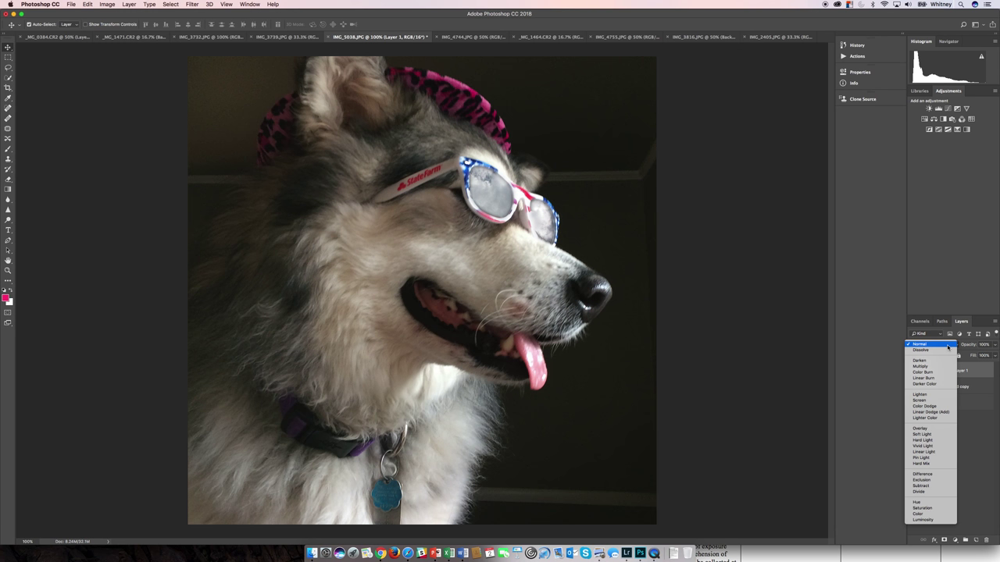
left_click(944, 428)
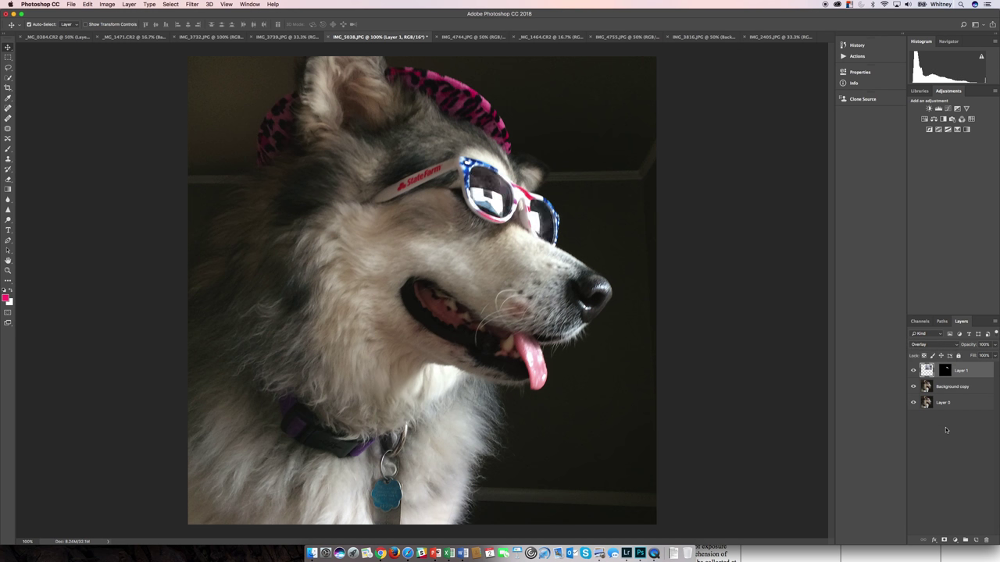
left_click(945, 345)
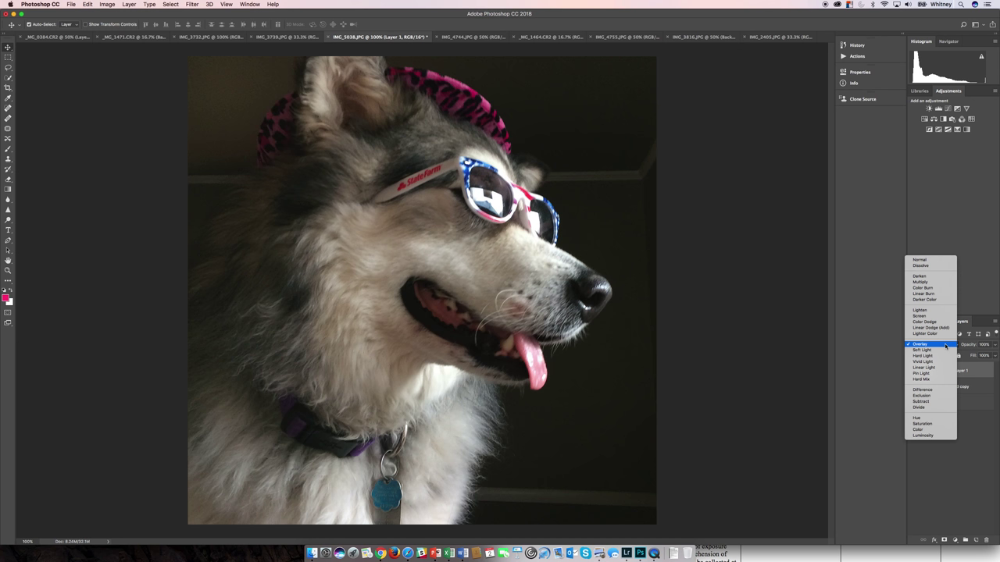
left_click(933, 260)
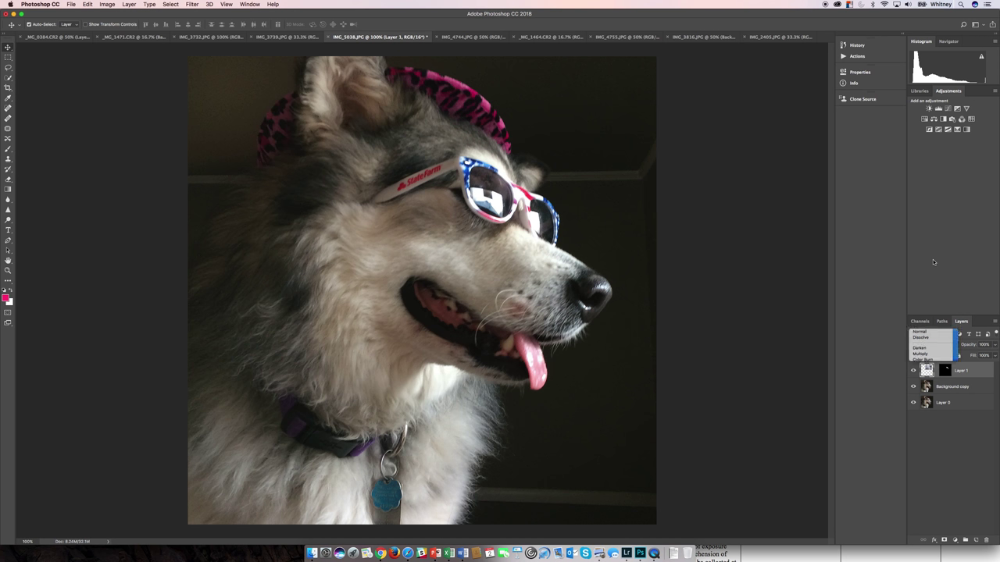
left_click(995, 346)
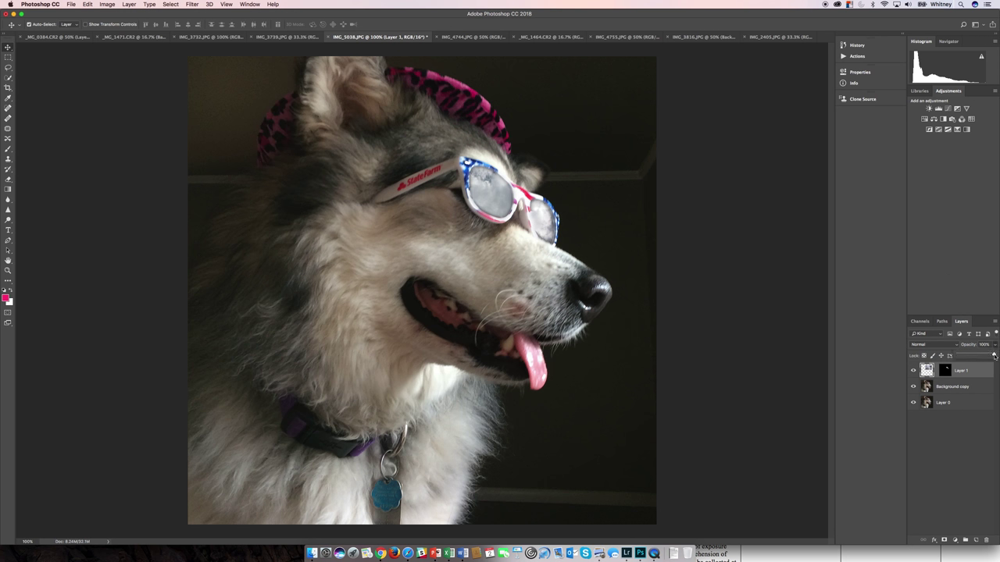
left_click_drag(994, 355, 991, 356)
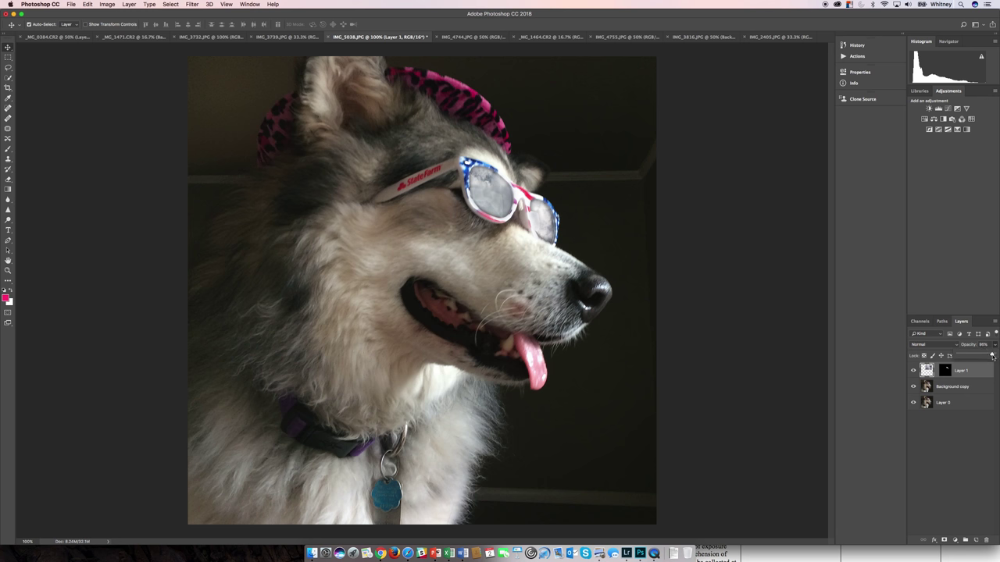